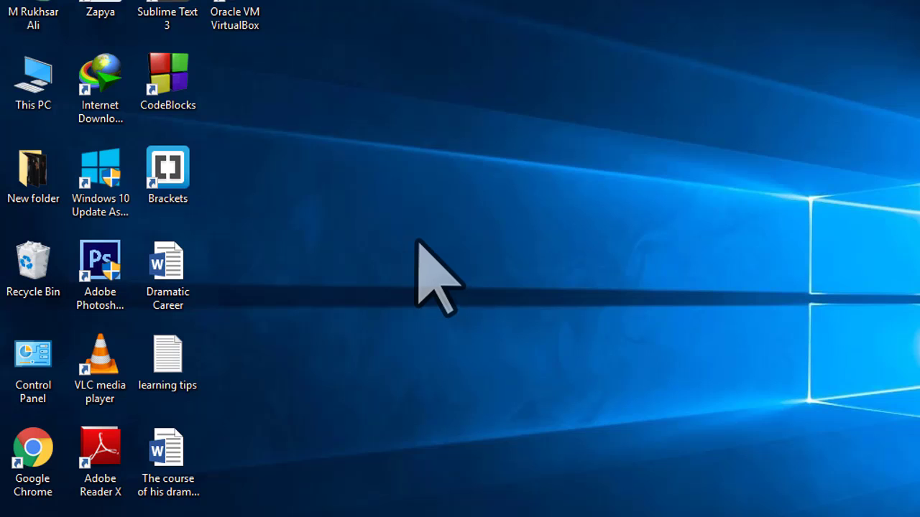
Step: Open Computer Management for This PC and display Disk Management
click(29, 93)
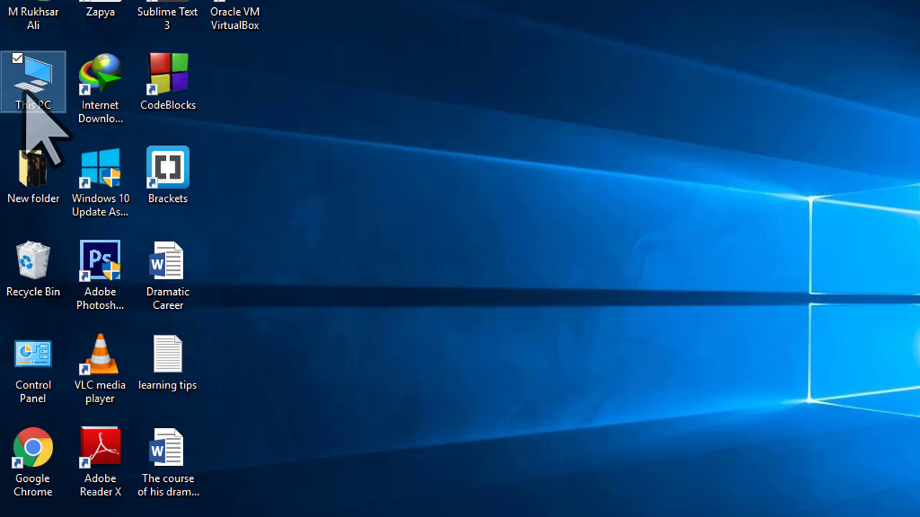
right_click(26, 90)
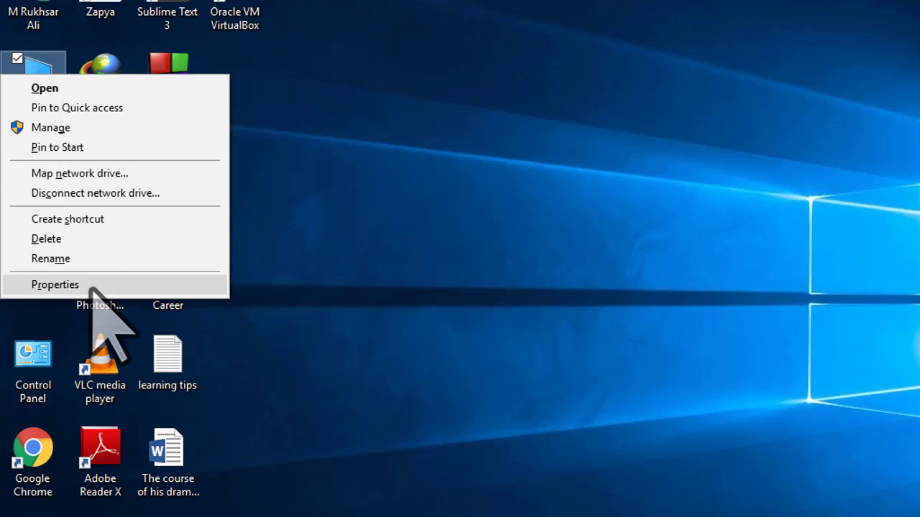
click(52, 133)
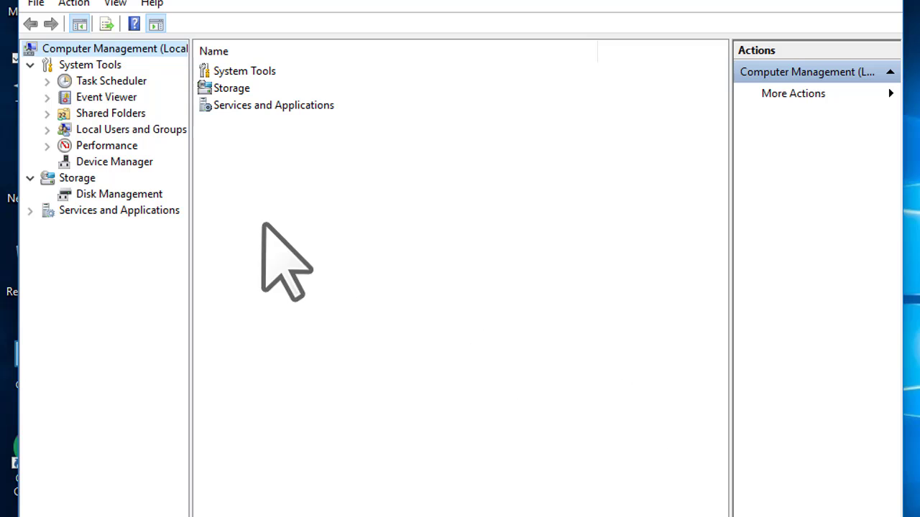
click(94, 194)
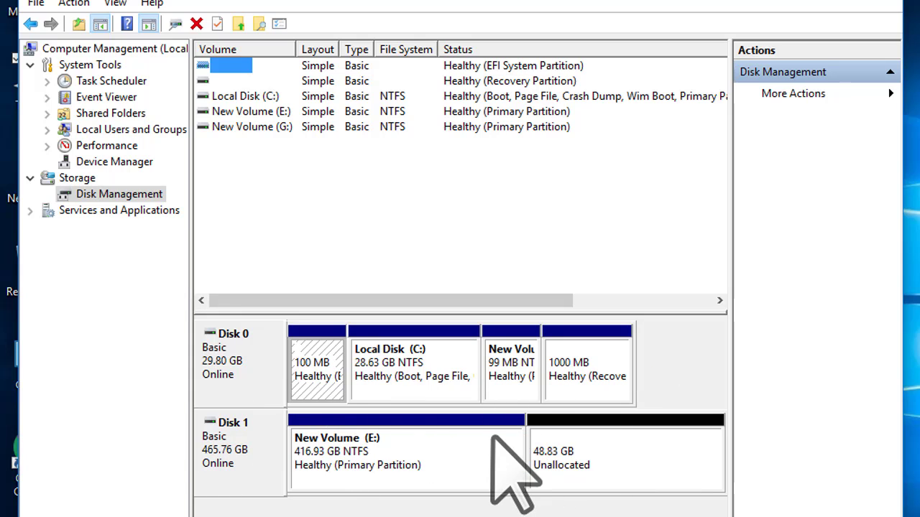
Step: Examine the sizes and partition types of volumes C, G and E on Disk 0 and Disk 1
click(436, 397)
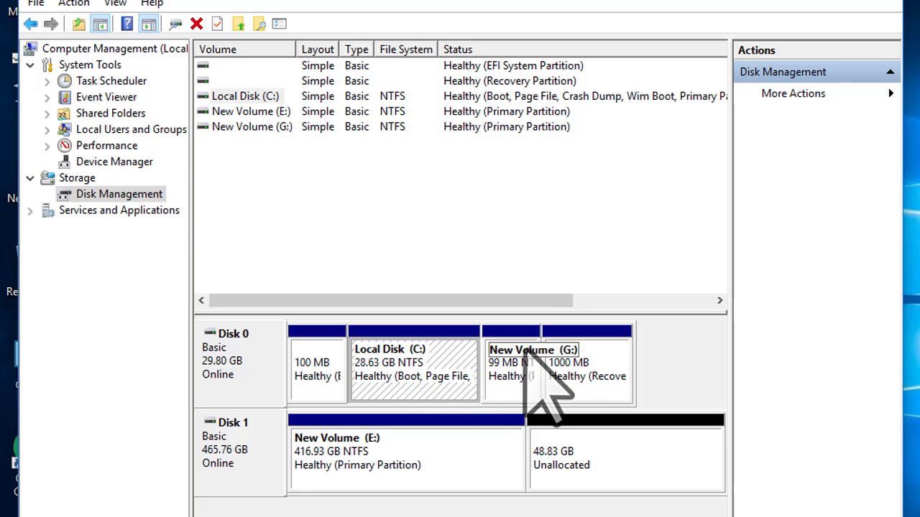
click(514, 353)
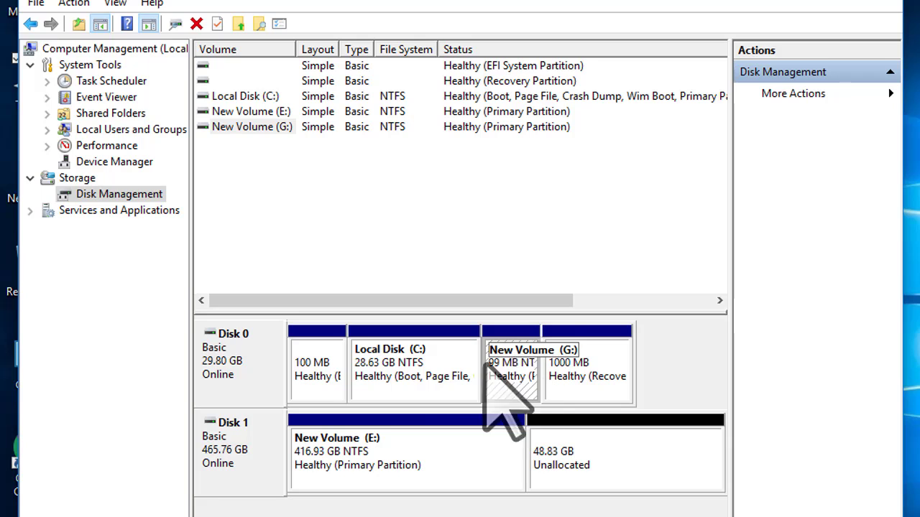
click(421, 372)
click(400, 442)
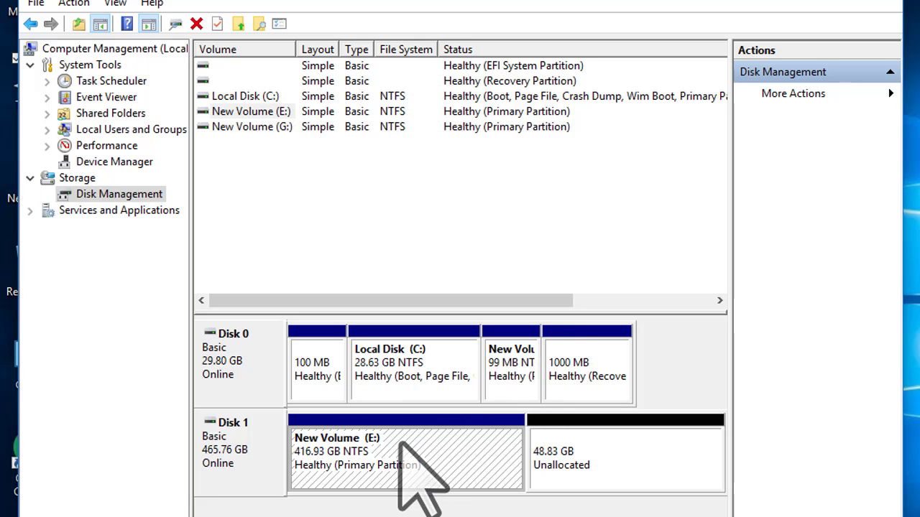
click(506, 380)
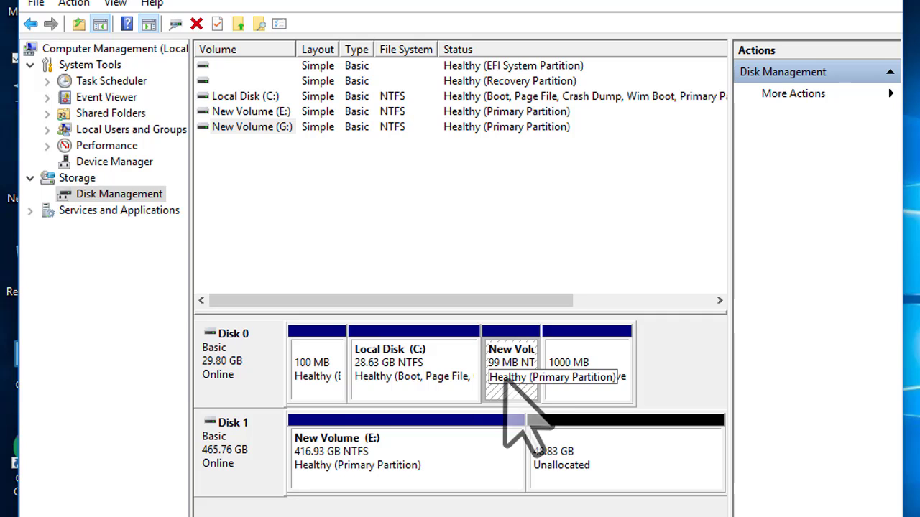
click(410, 388)
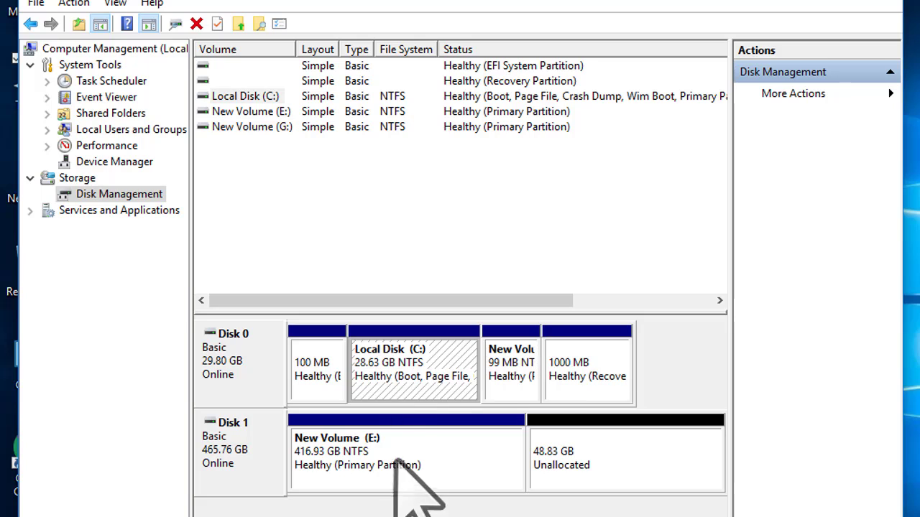
click(399, 491)
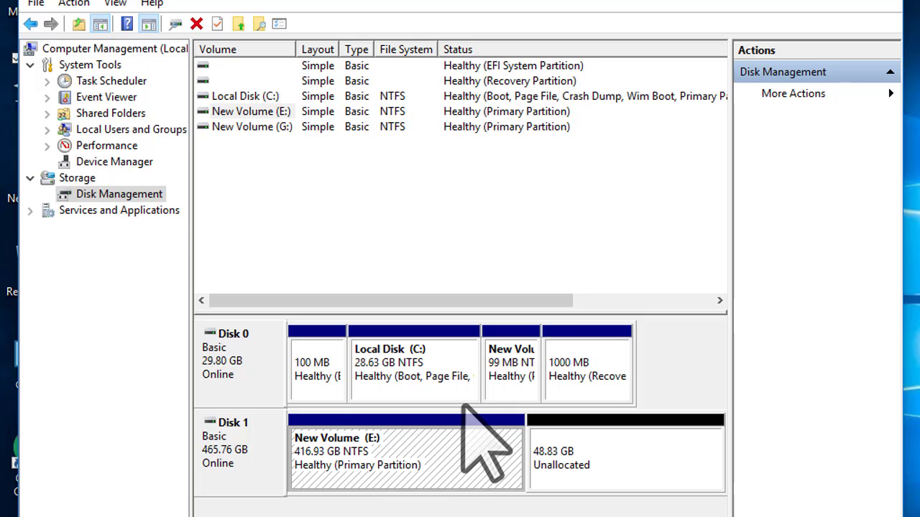
Step: Open the Shrink Volume settings for New Volume (G:) on Disk 0
click(506, 388)
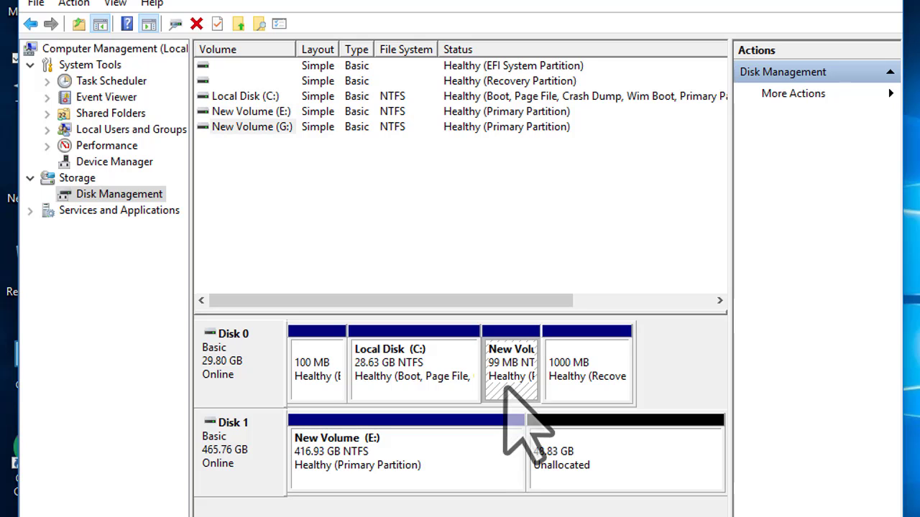
right_click(505, 388)
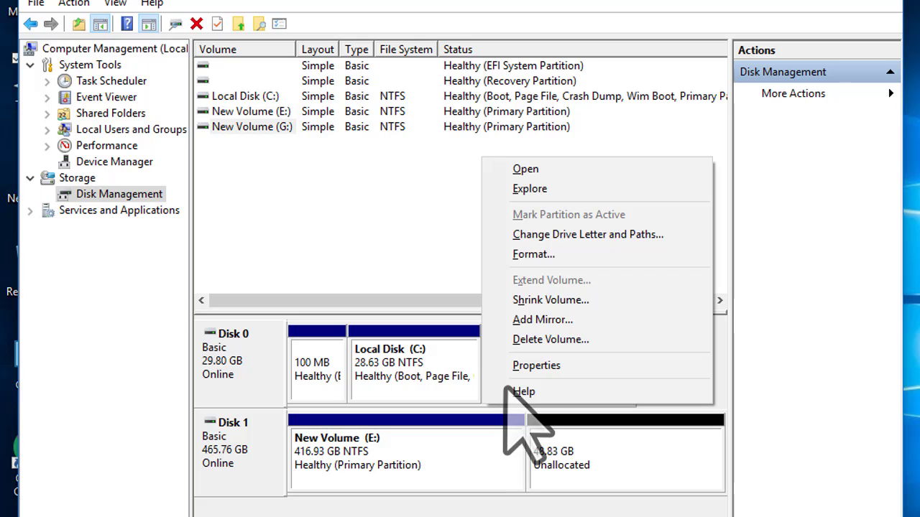
click(545, 304)
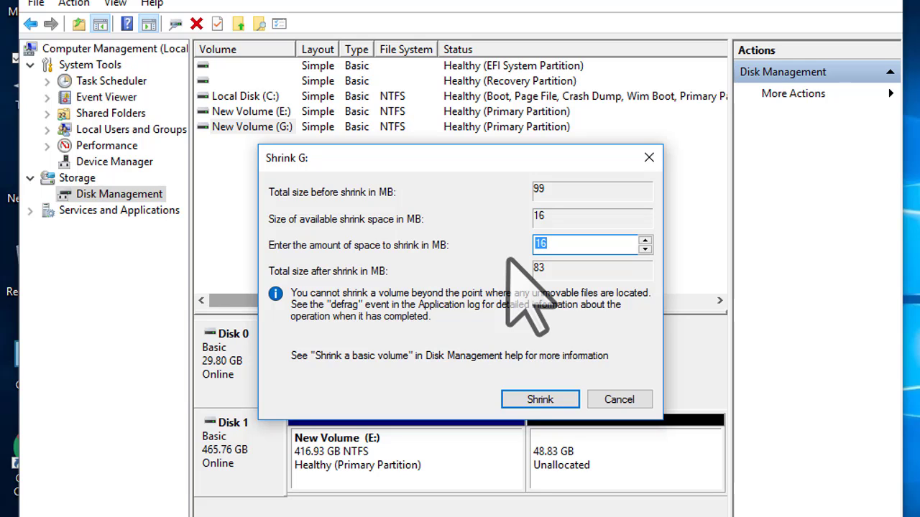
text(50)
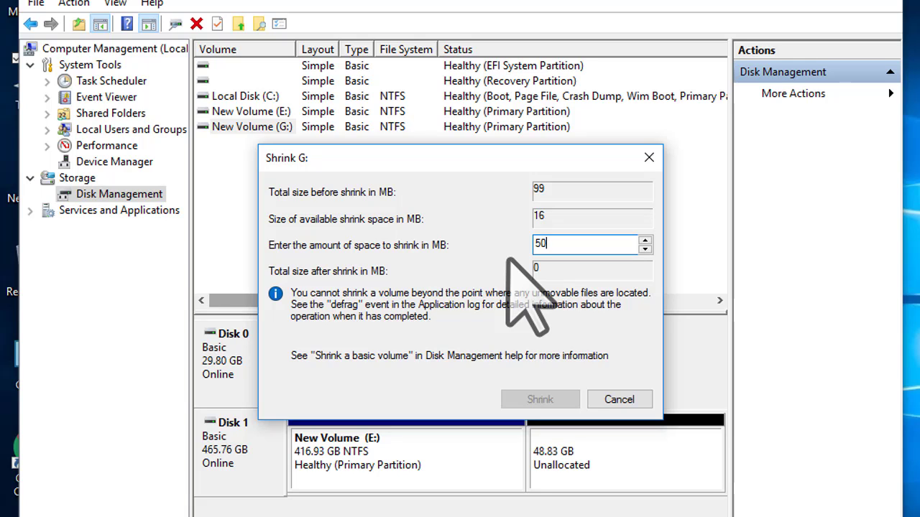
key(BackSpace)
key(BackSpace)
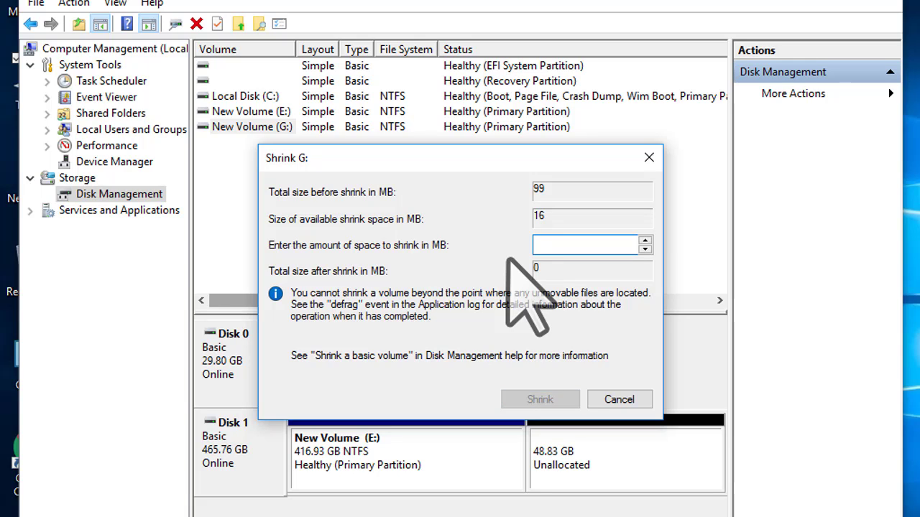
right_click(564, 244)
key(Escape)
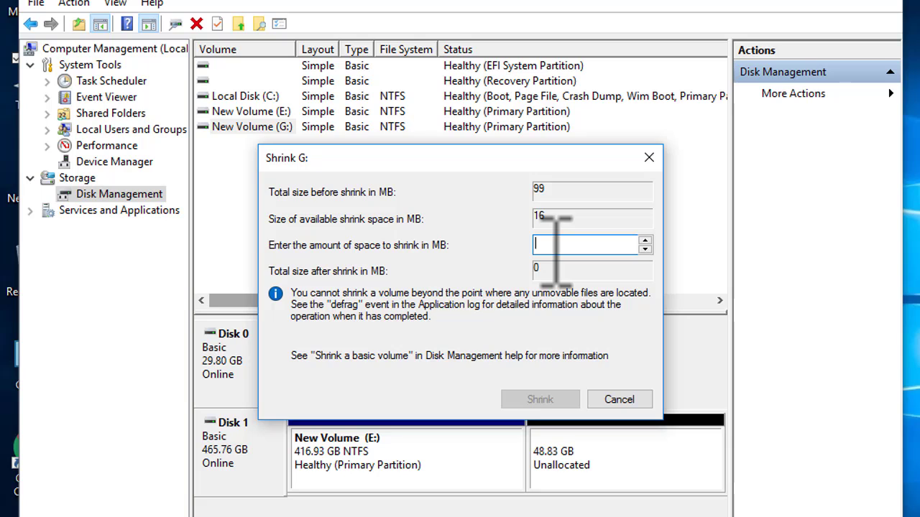
Step: Set the amount of space to shrink to 16 MB and shrink volume G
text(1)
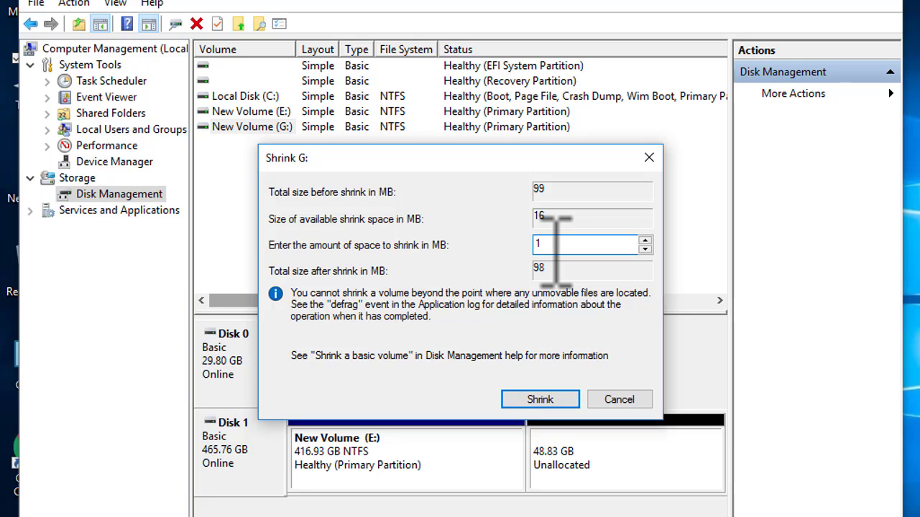
text(6)
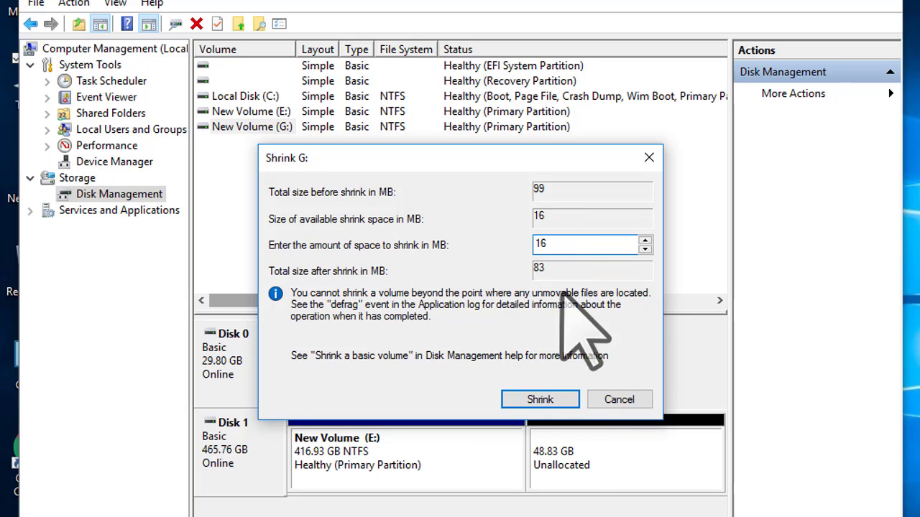
click(564, 397)
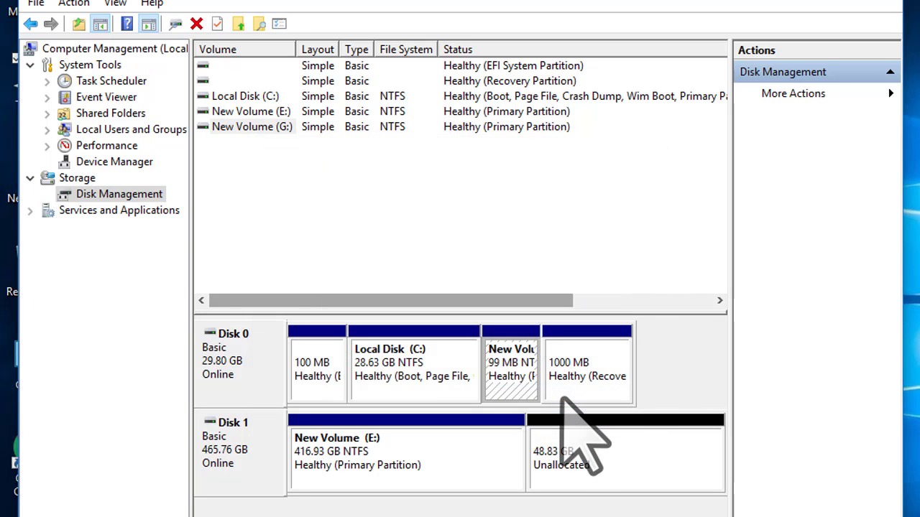
Step: Create a 16 MB simple volume in Disk 0's unallocated space, drive letter D, quick-formatted as NTFS with default allocation unit size and label New Volume
click(530, 363)
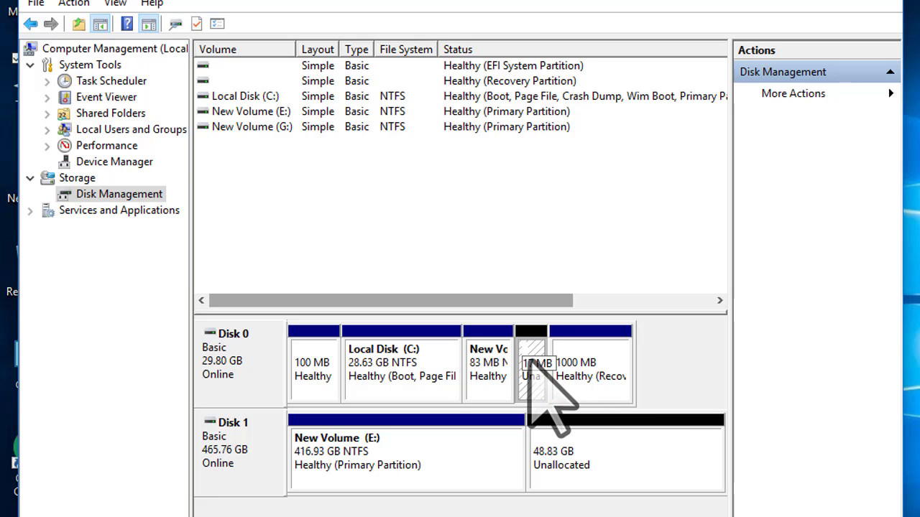
right_click(529, 360)
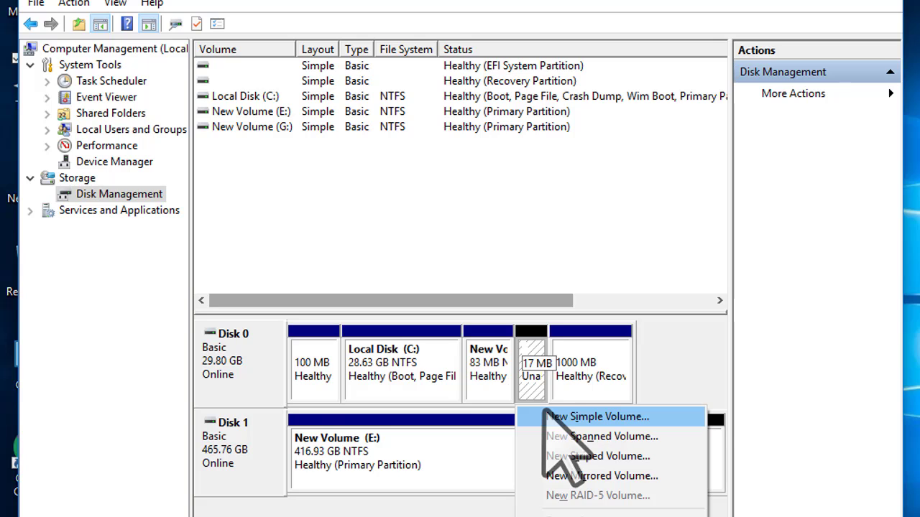
click(546, 423)
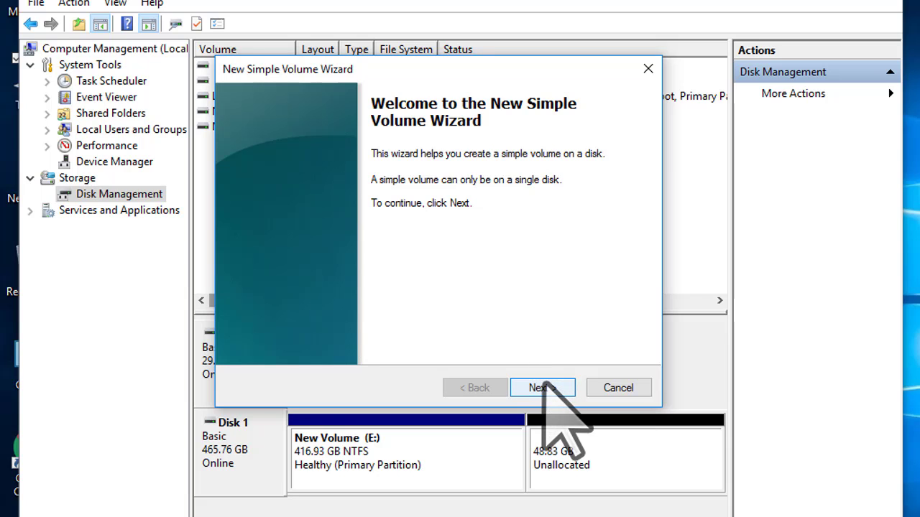
click(544, 388)
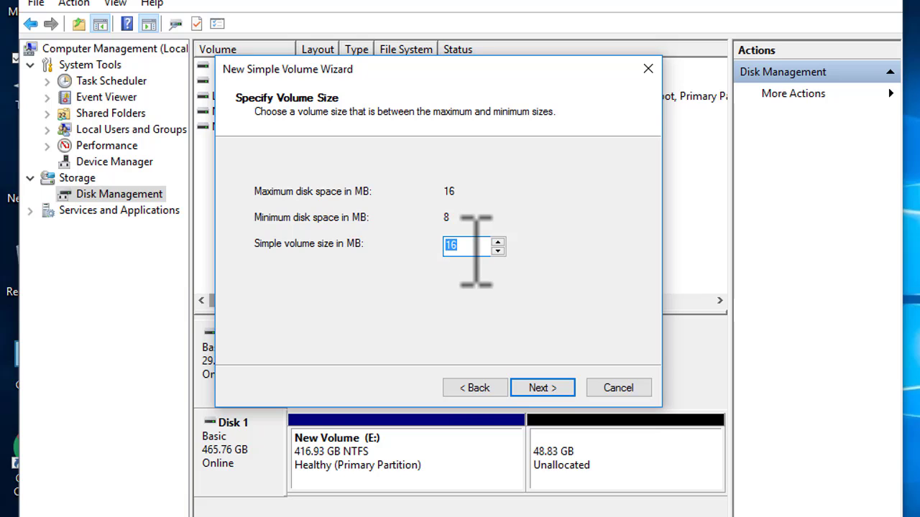
click(544, 384)
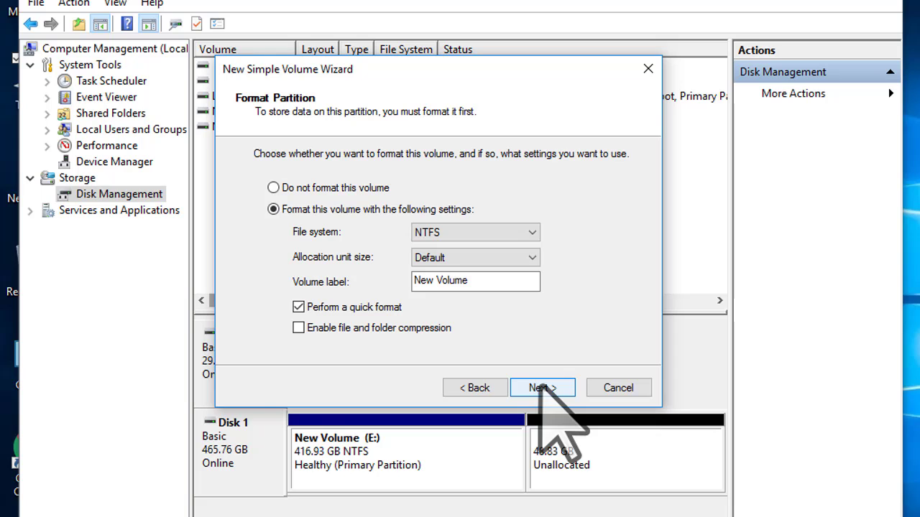
click(474, 232)
click(475, 232)
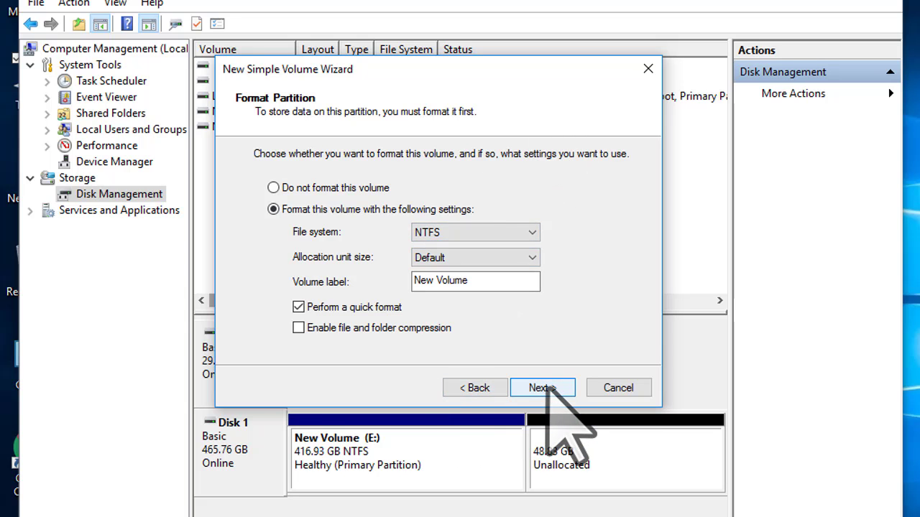
click(541, 388)
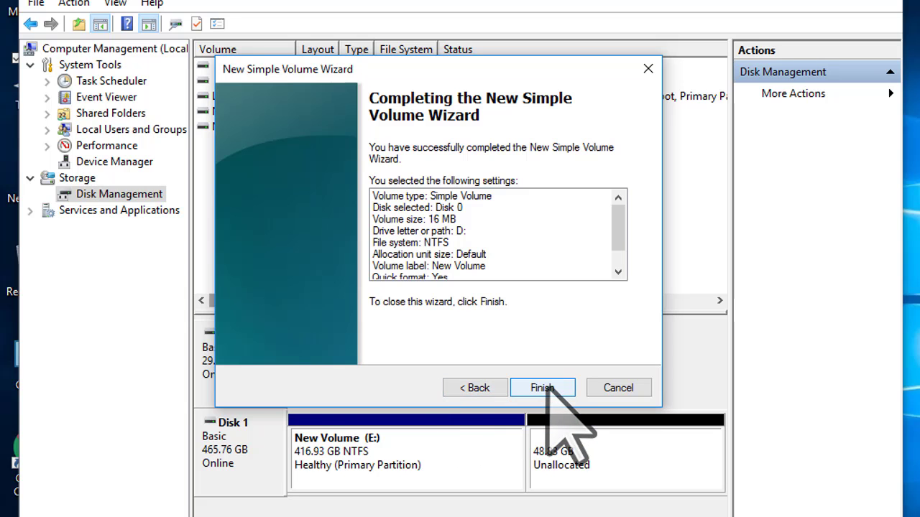
click(541, 388)
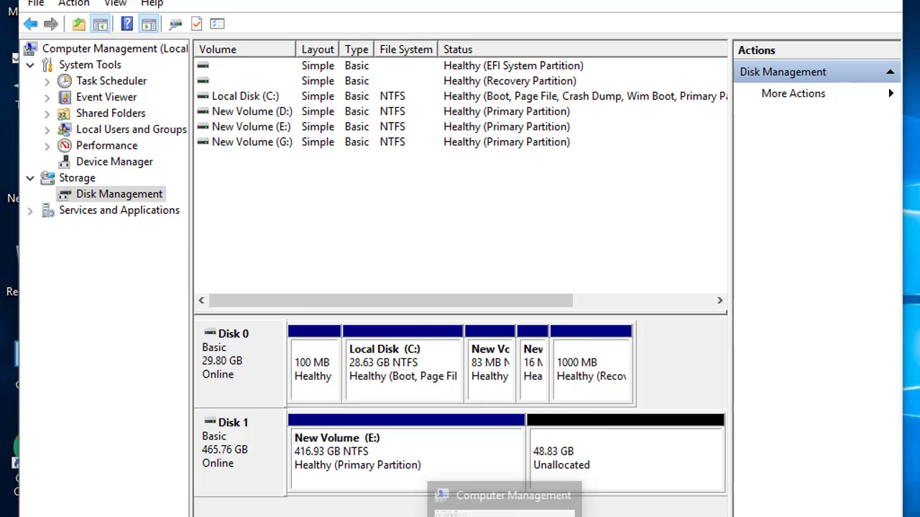
Step: Minimize Computer Management, open This PC in File Explorer and check the free space and total size of New Volume (D:)
click(503, 514)
click(503, 514)
click(503, 514)
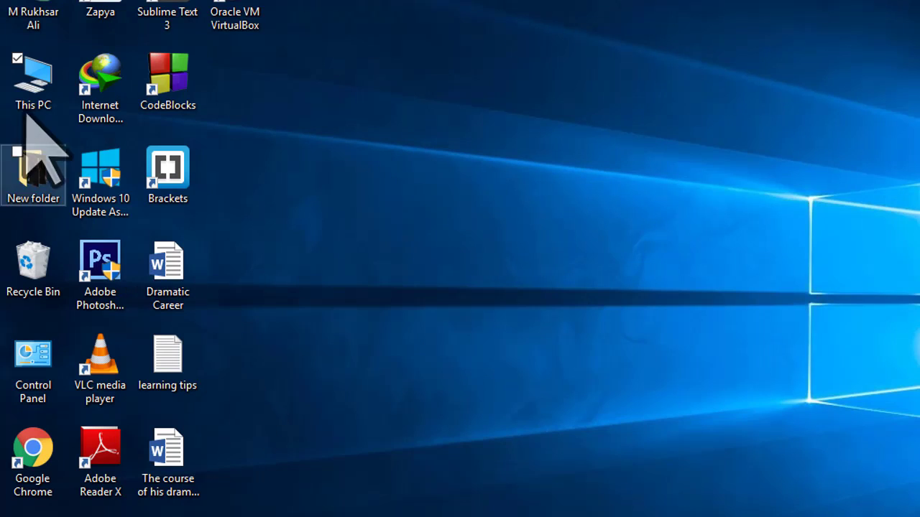
double_click(22, 85)
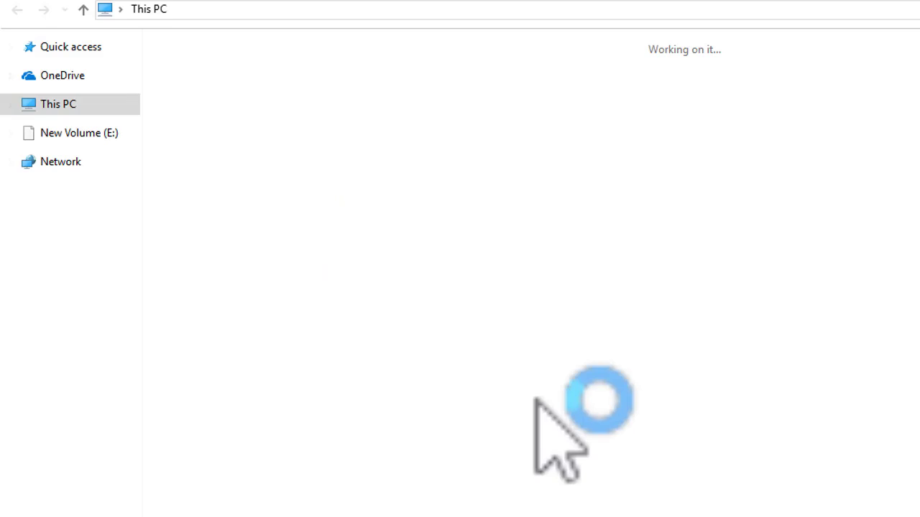
click(509, 219)
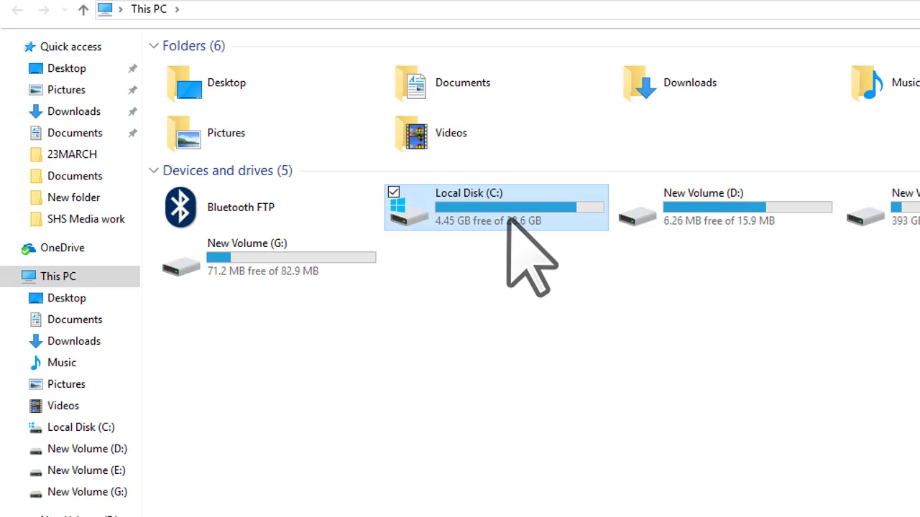
key(Right)
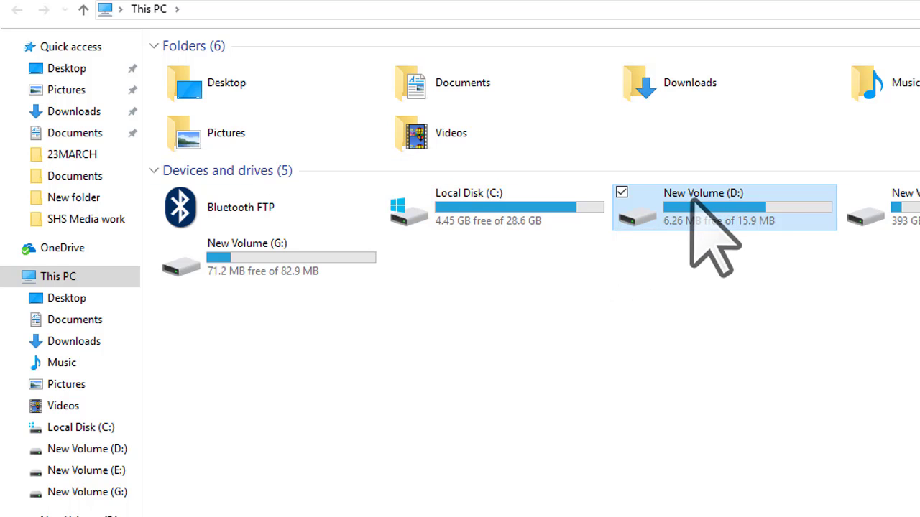
mouse_move(693, 205)
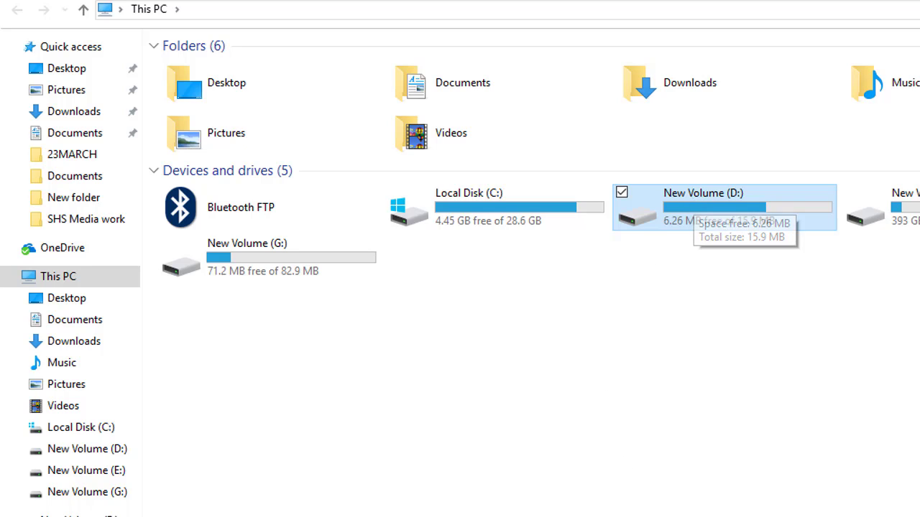